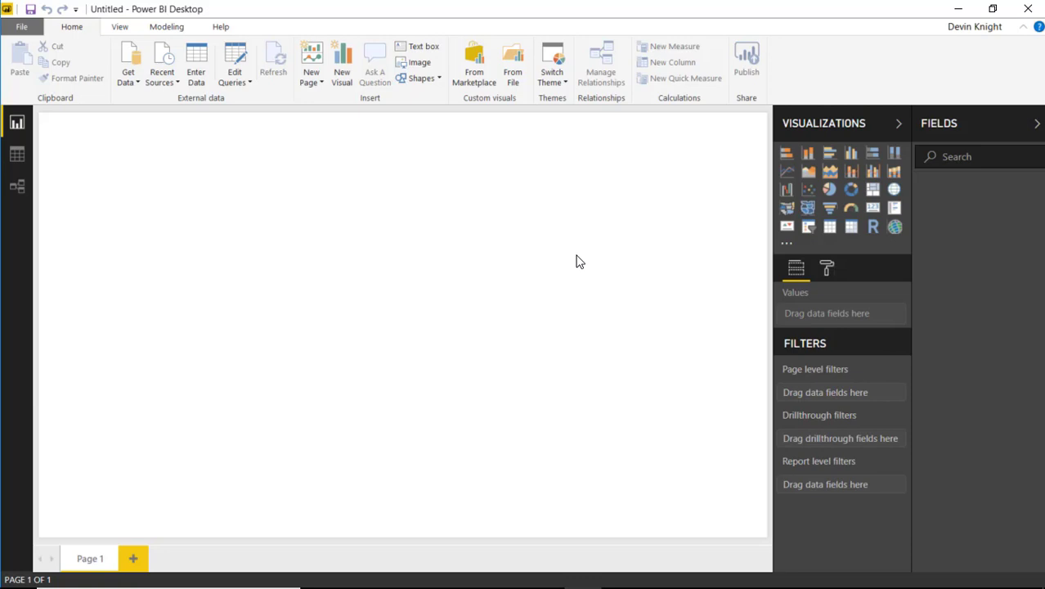
Connect to the Stock Prices Trends.xlsx workbook and preview its checked Available Stocks table.
{"action": "left_click", "coordinate": [137, 86]}
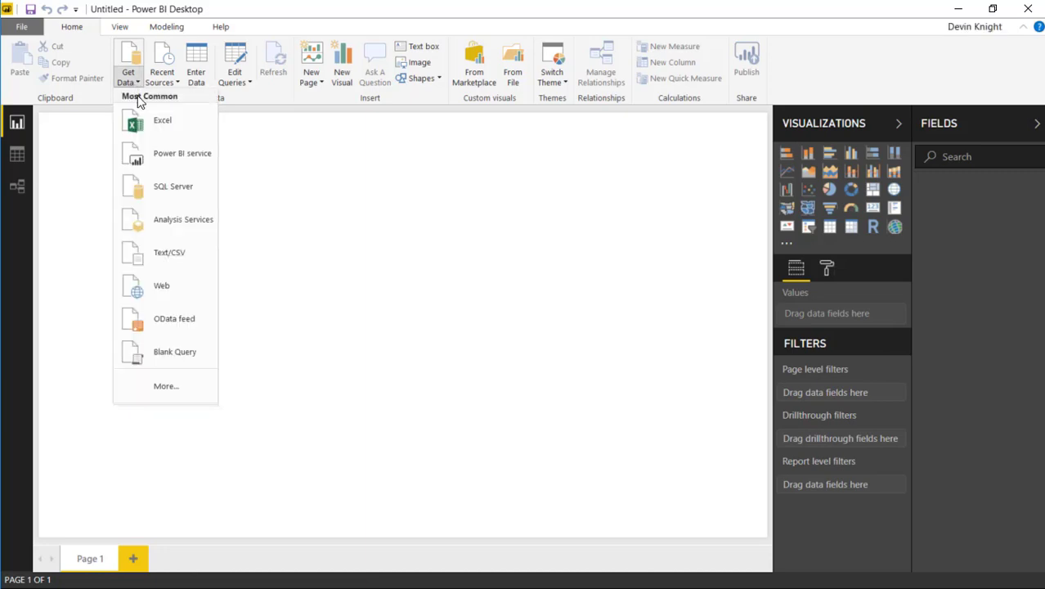
{"action": "left_click", "coordinate": [161, 135]}
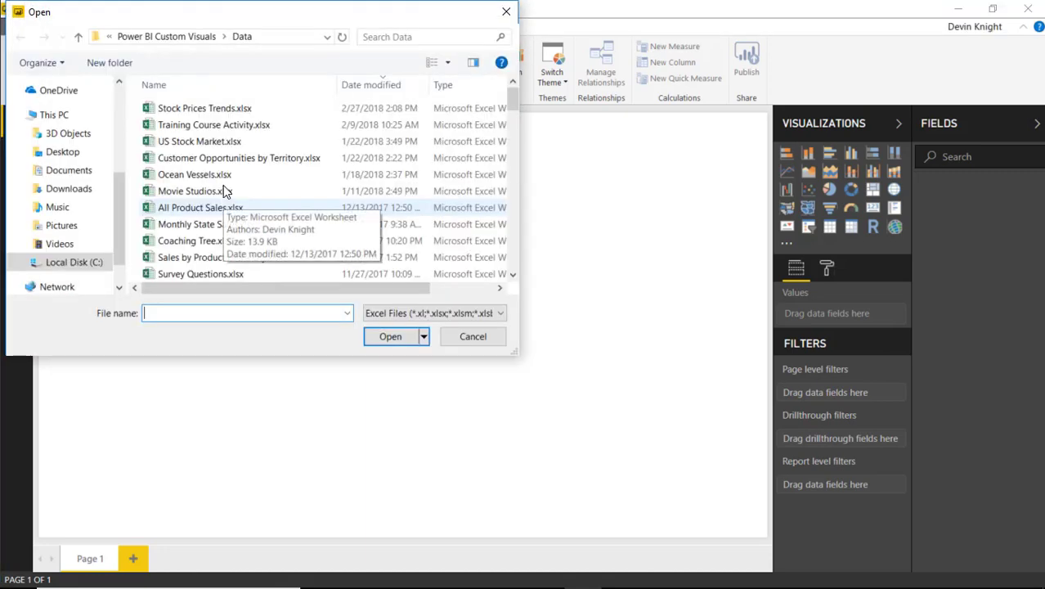
{"action": "left_click", "coordinate": [181, 113]}
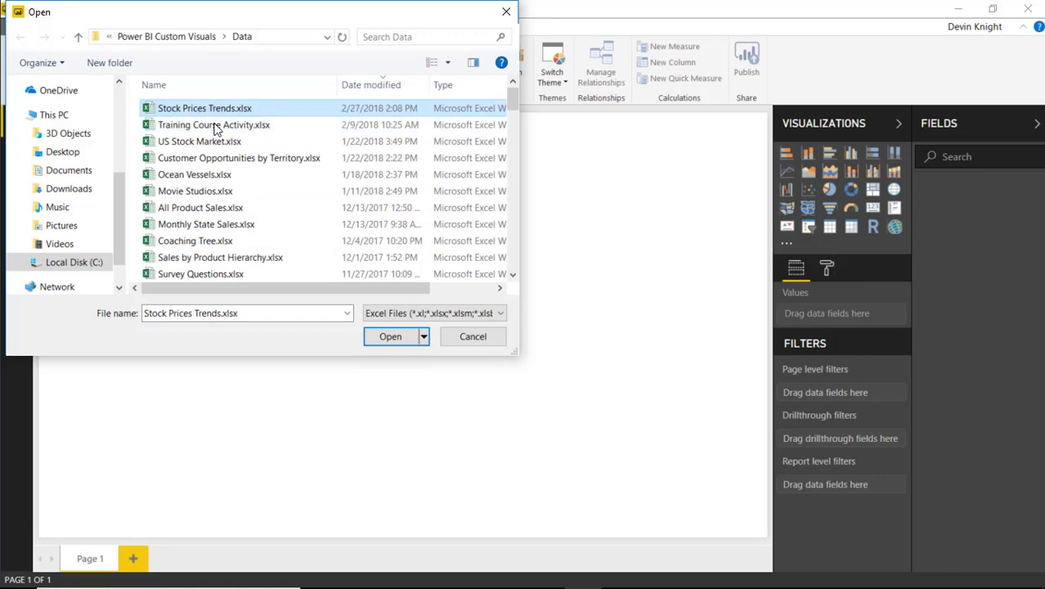
{"action": "left_click", "coordinate": [385, 338]}
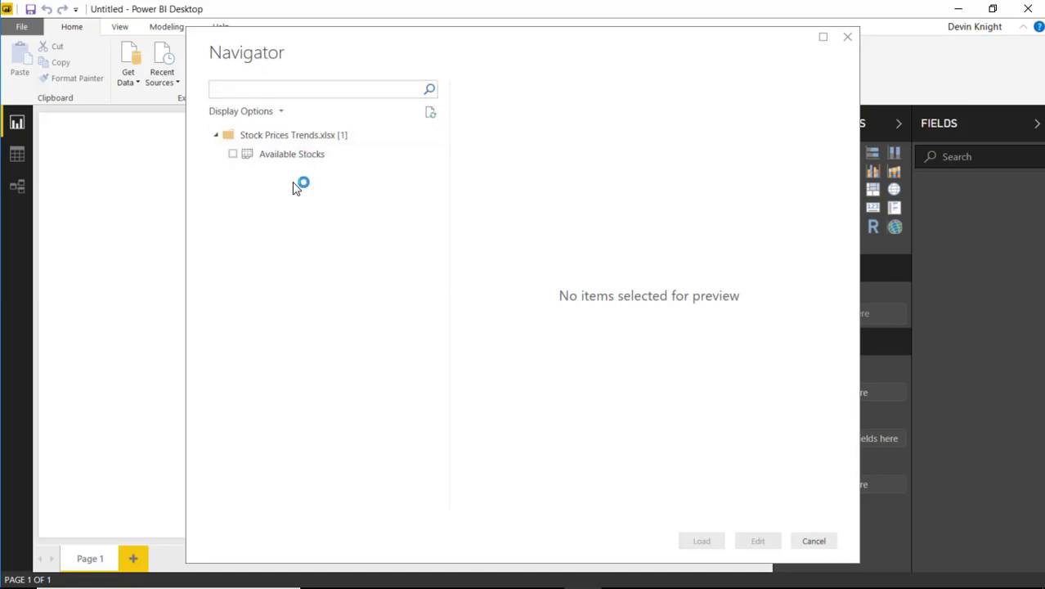
{"action": "left_click", "coordinate": [233, 155]}
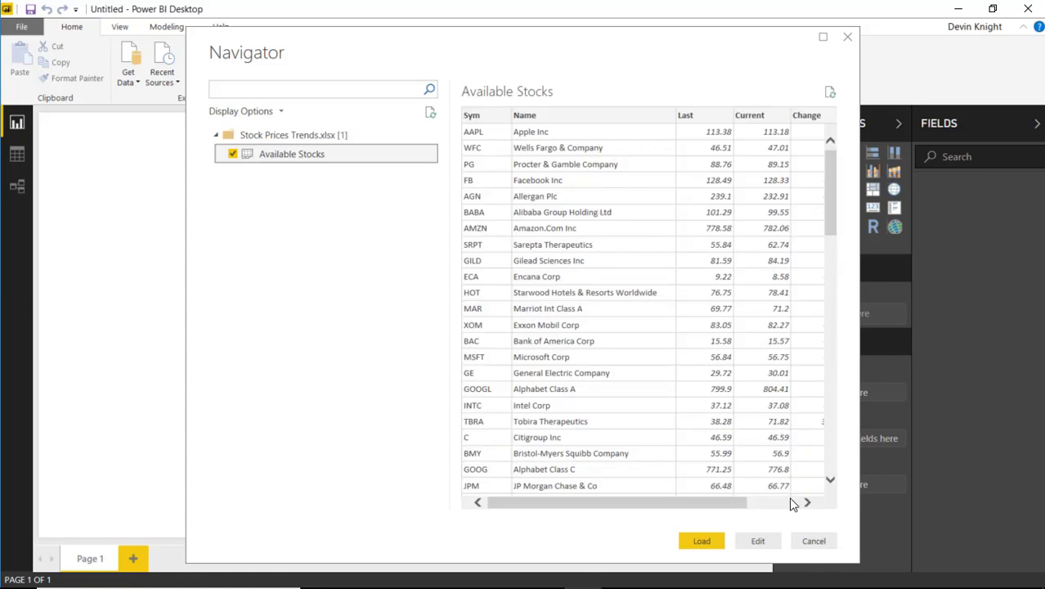
{"action": "left_click_drag", "start_coordinate": [728, 502], "coordinate": [810, 505]}
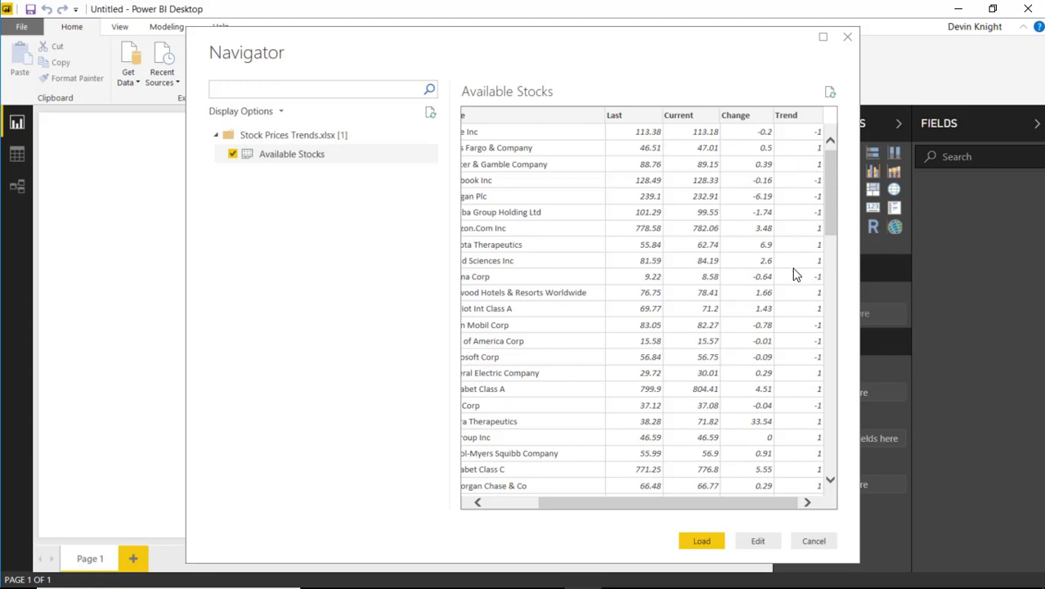
Load Available Stocks, then search 'KPI Ticker' and add MAQ Software's visual from the marketplace.
{"action": "left_click", "coordinate": [707, 542]}
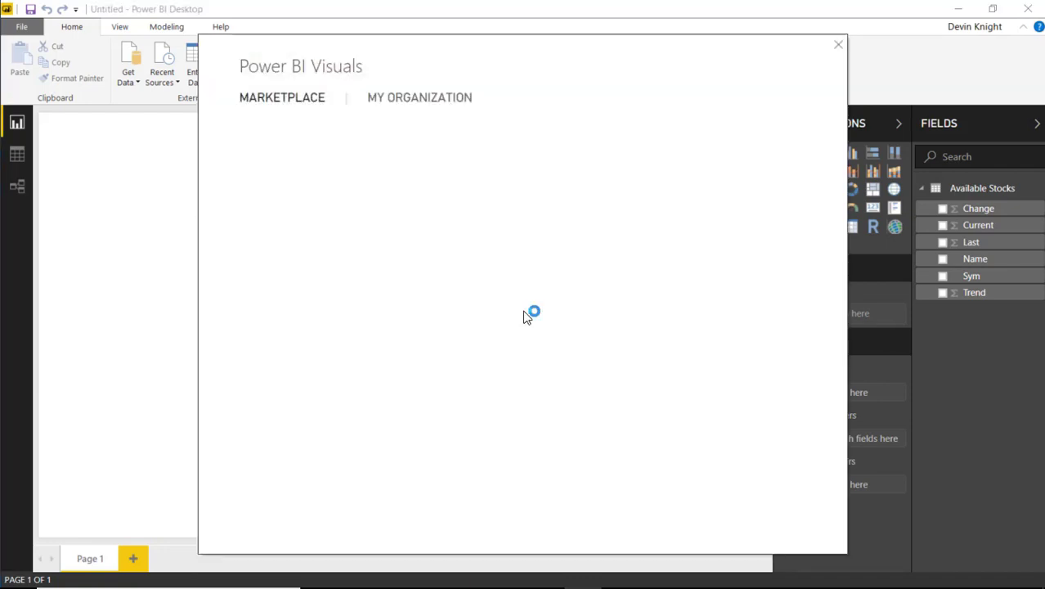
{"action": "left_click", "coordinate": [298, 178]}
{"action": "type", "text": "KPI Ticker"}
{"action": "key", "text": "Return"}
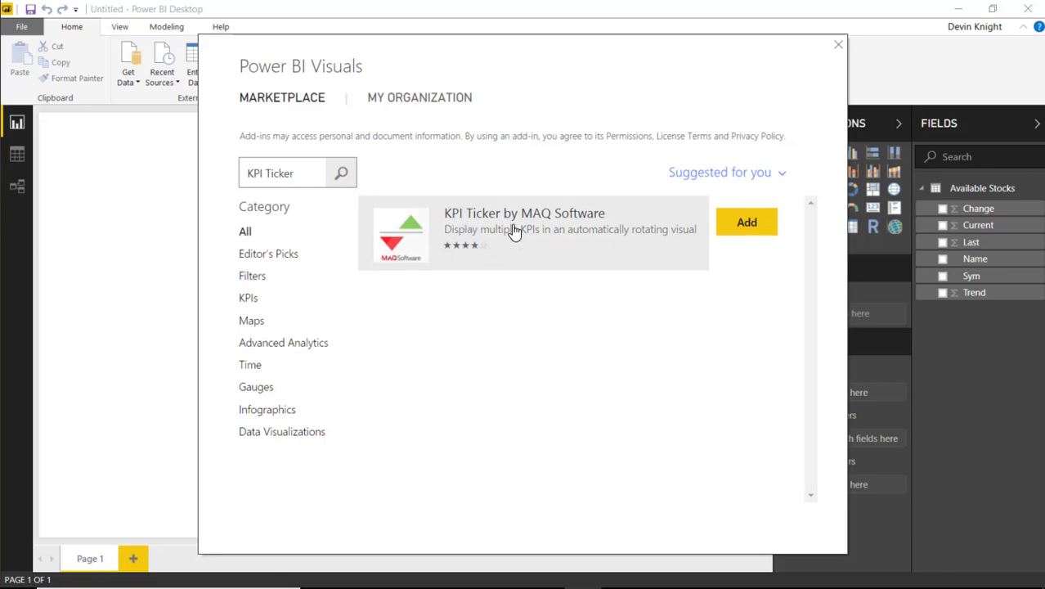
{"action": "left_click", "coordinate": [747, 223]}
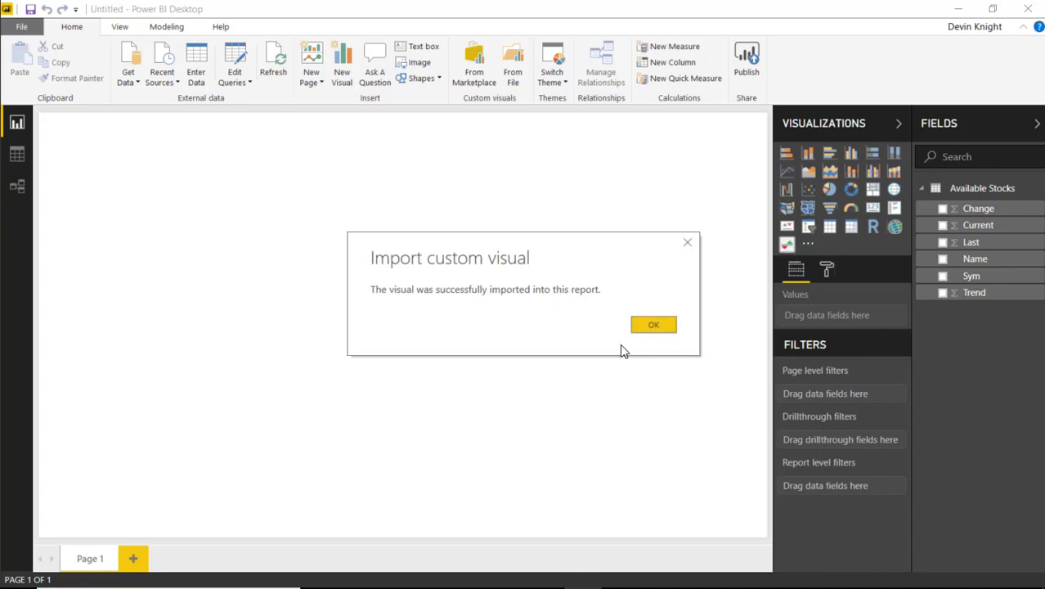
{"action": "left_click", "coordinate": [645, 325]}
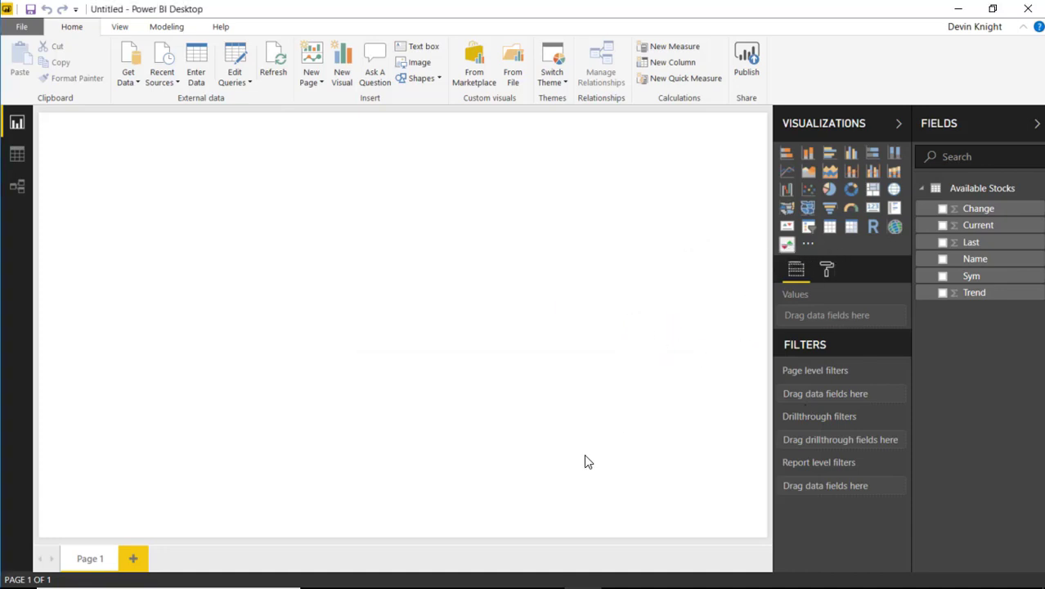
Stretch a new KPI Ticker across the page, using Name, Current, Last and Trend fields.
{"action": "left_click", "coordinate": [785, 244]}
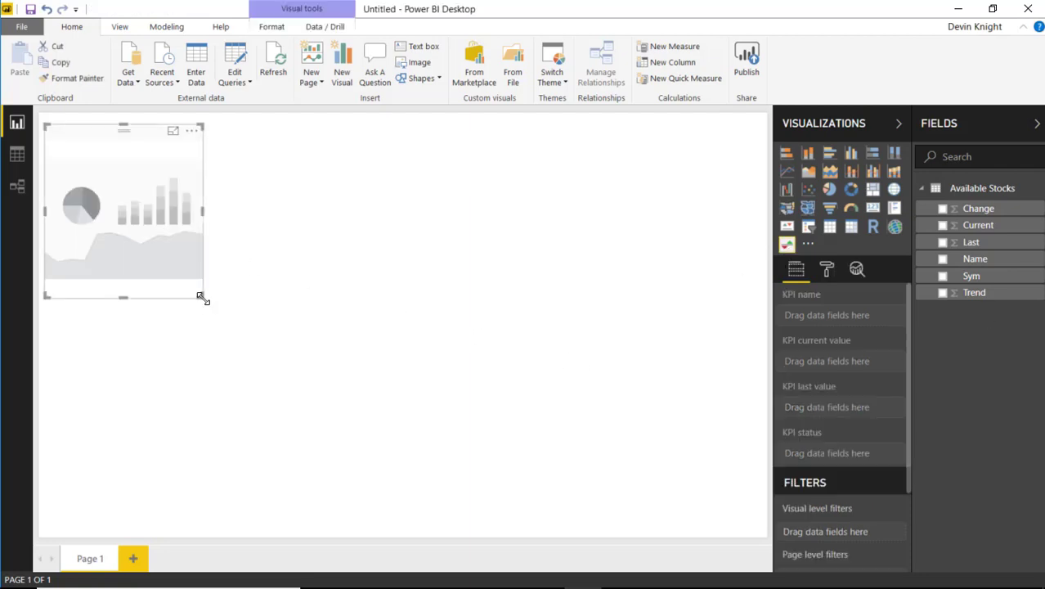
{"action": "left_click_drag", "start_coordinate": [202, 296], "coordinate": [772, 263]}
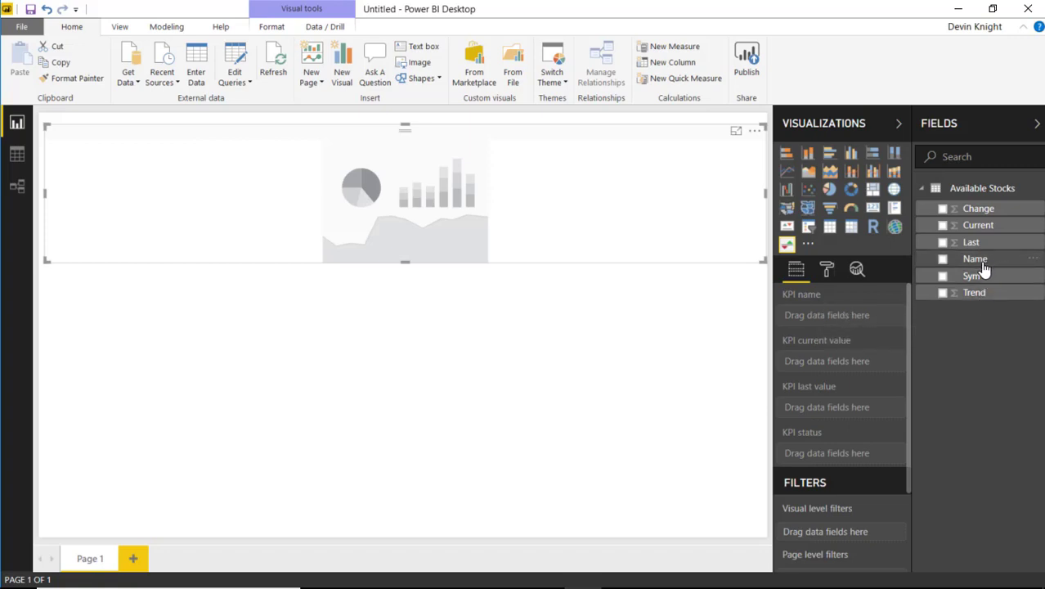
{"action": "left_click_drag", "start_coordinate": [987, 261], "coordinate": [866, 319]}
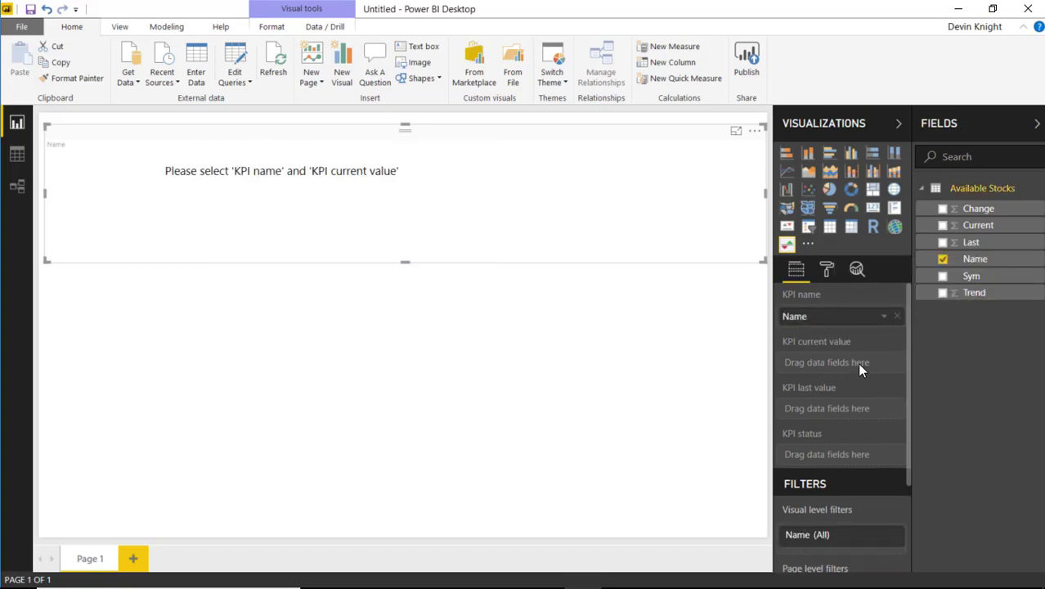
{"action": "left_click_drag", "start_coordinate": [977, 226], "coordinate": [860, 362]}
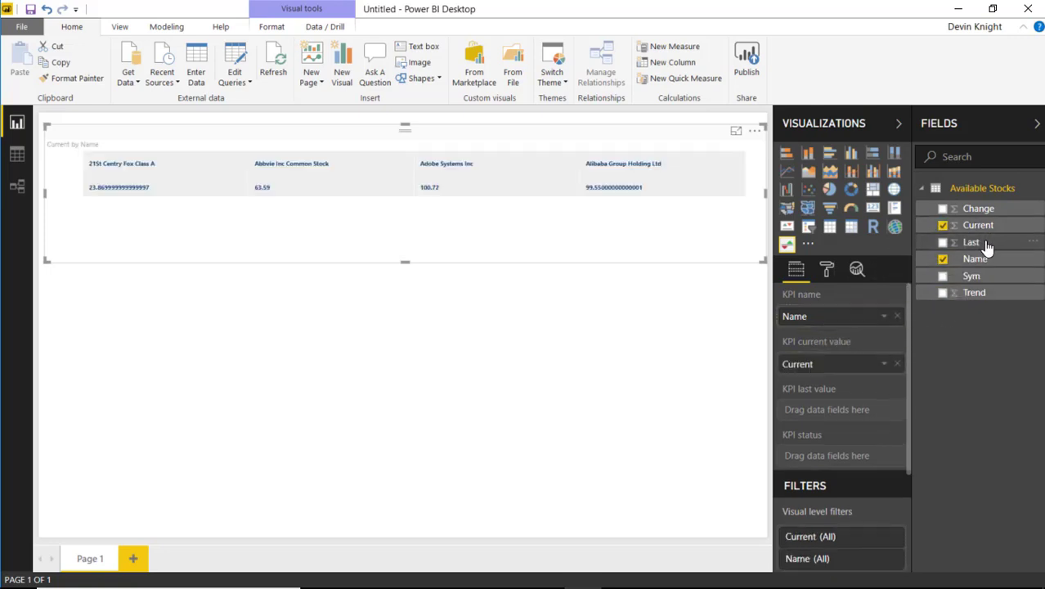
{"action": "left_click_drag", "start_coordinate": [984, 245], "coordinate": [869, 412]}
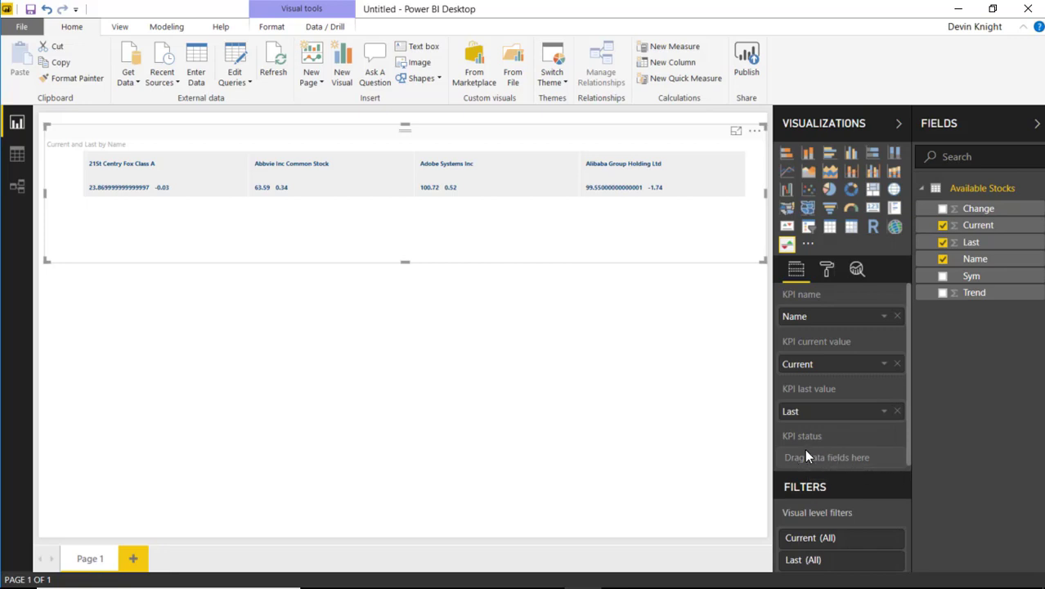
{"action": "left_click_drag", "start_coordinate": [938, 291], "coordinate": [851, 463]}
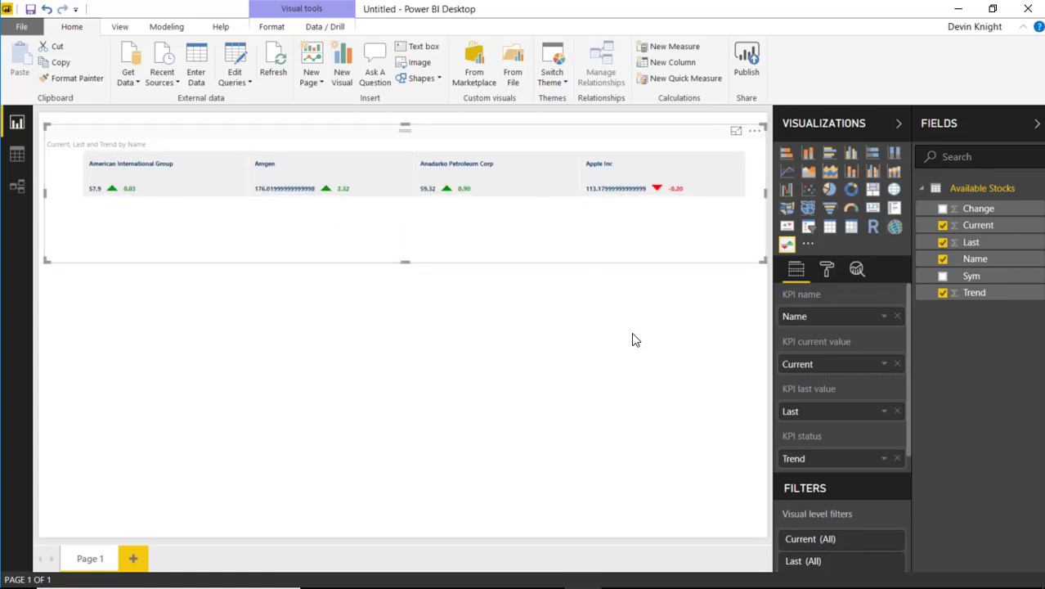
In the ticker's Configuration settings, leave percentage change hidden and set the size to 40.
{"action": "left_click", "coordinate": [829, 271]}
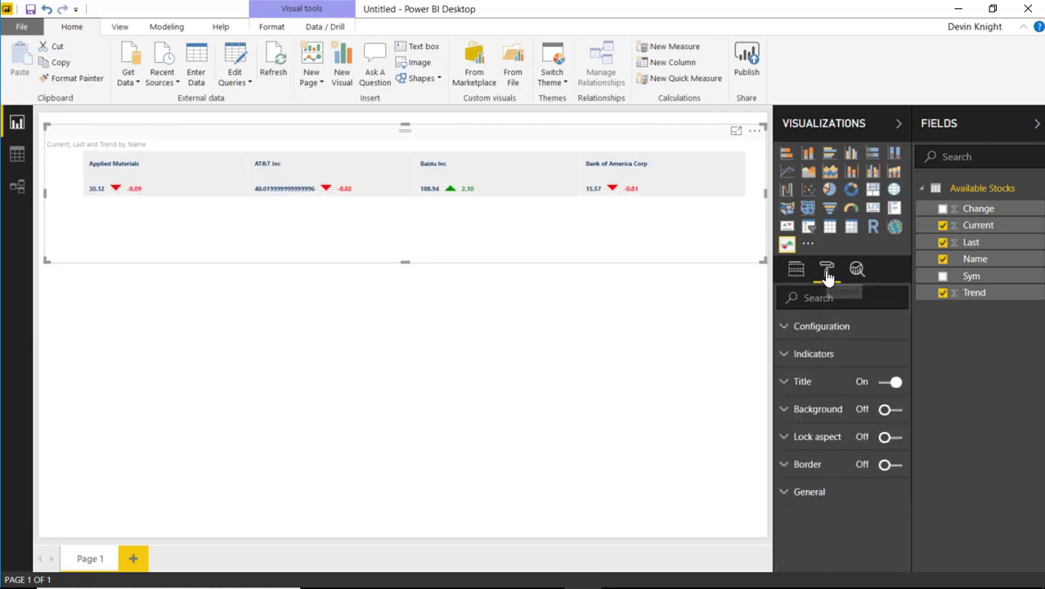
{"action": "left_click", "coordinate": [783, 327]}
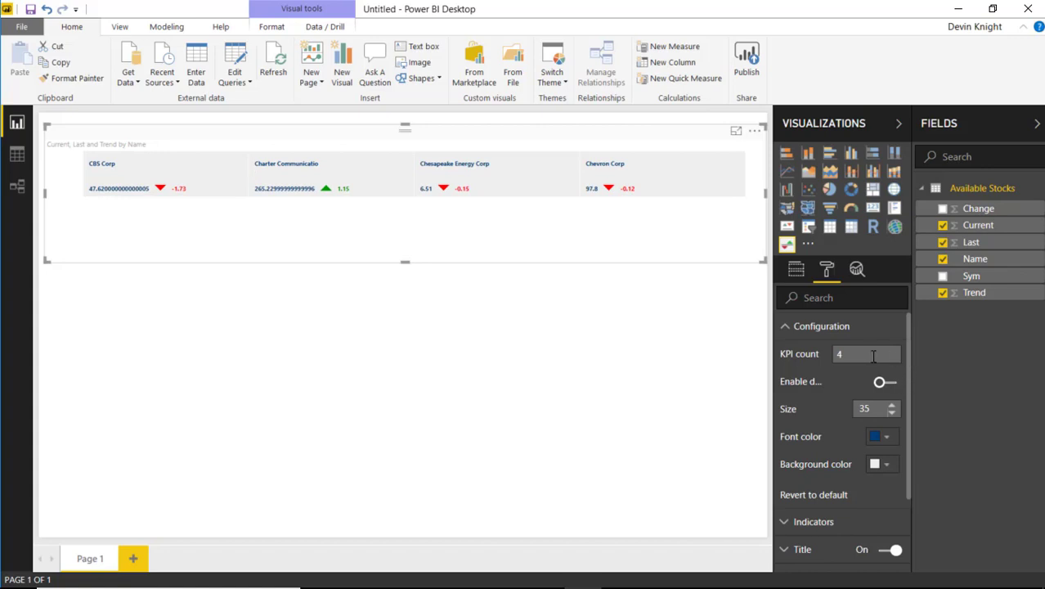
{"action": "type", "text": "2"}
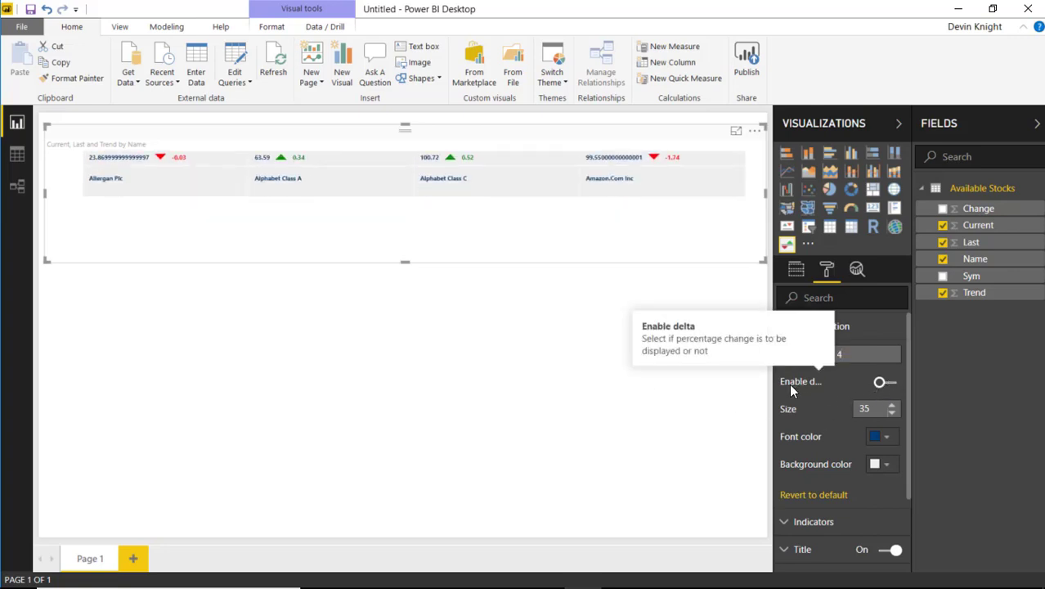
{"action": "left_click", "coordinate": [871, 384]}
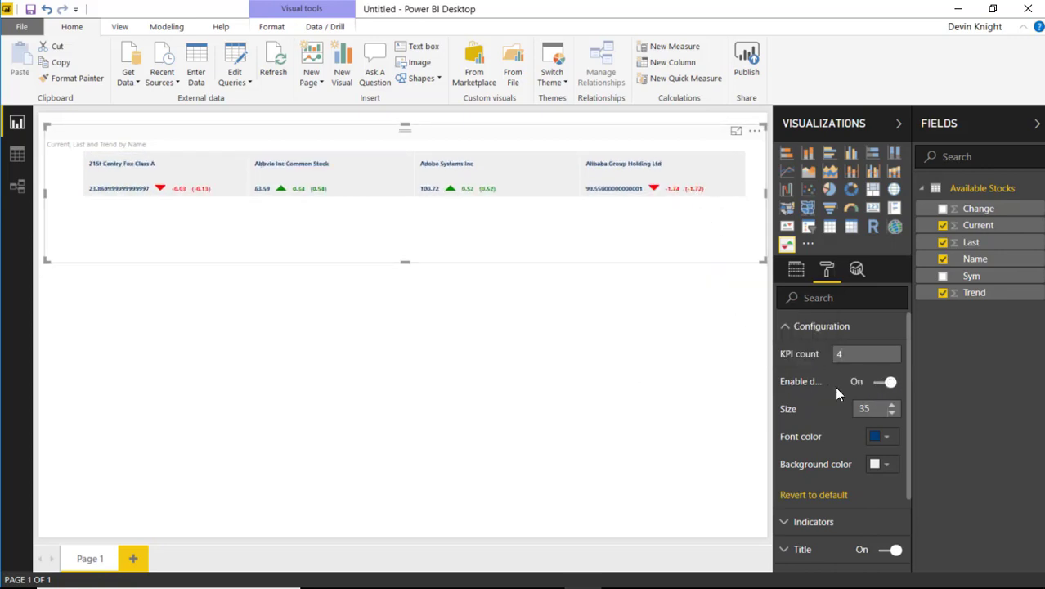
{"action": "left_click", "coordinate": [884, 382]}
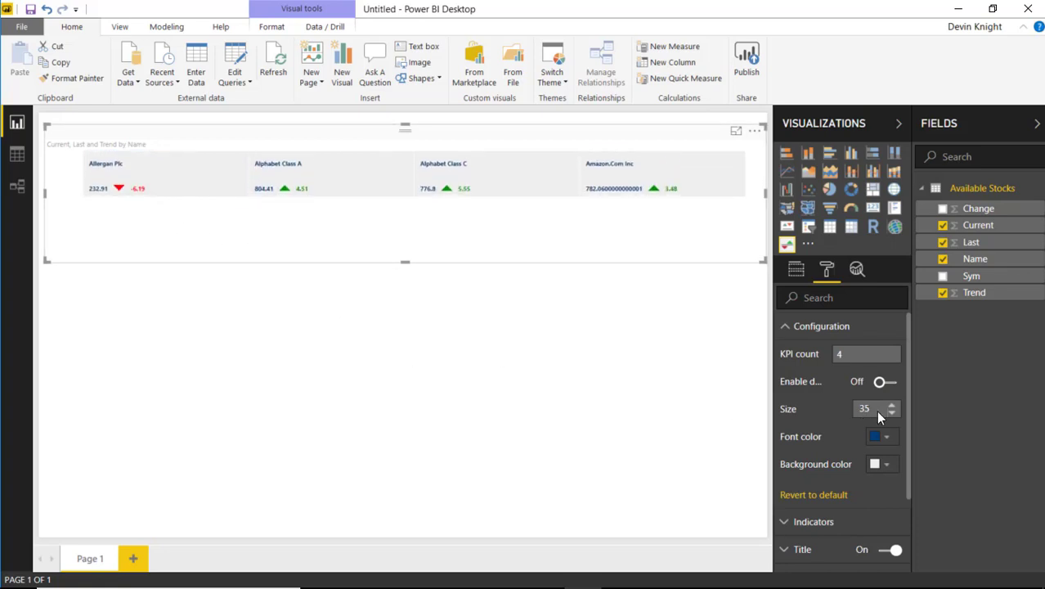
{"action": "double_click", "coordinate": [865, 408]}
{"action": "type", "text": "40"}
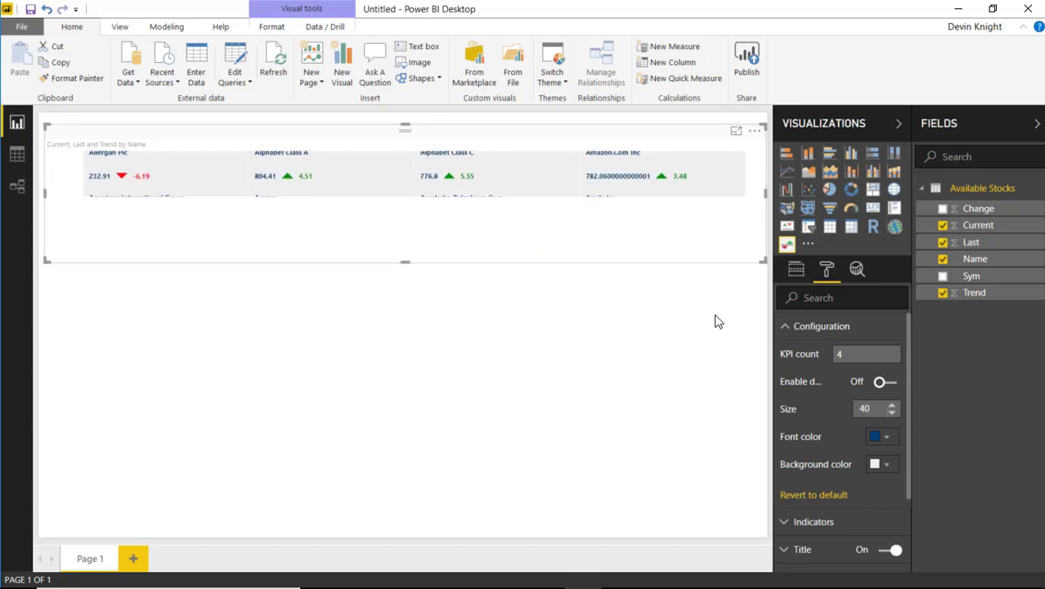
Make the ticker font black, try a white tile background, then revert it to default grey.
{"action": "left_click", "coordinate": [887, 440]}
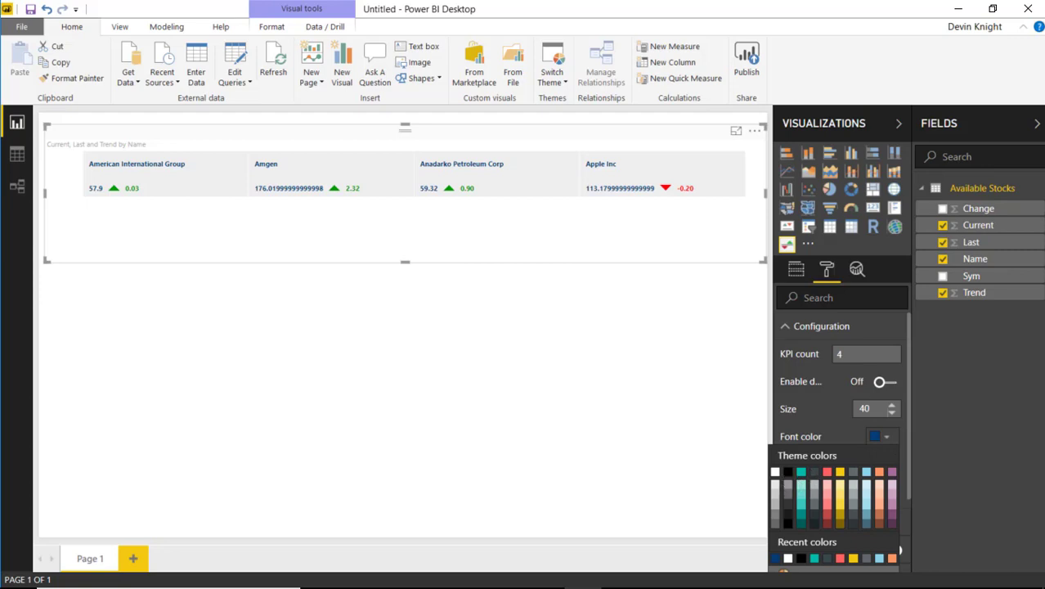
{"action": "left_click", "coordinate": [787, 472]}
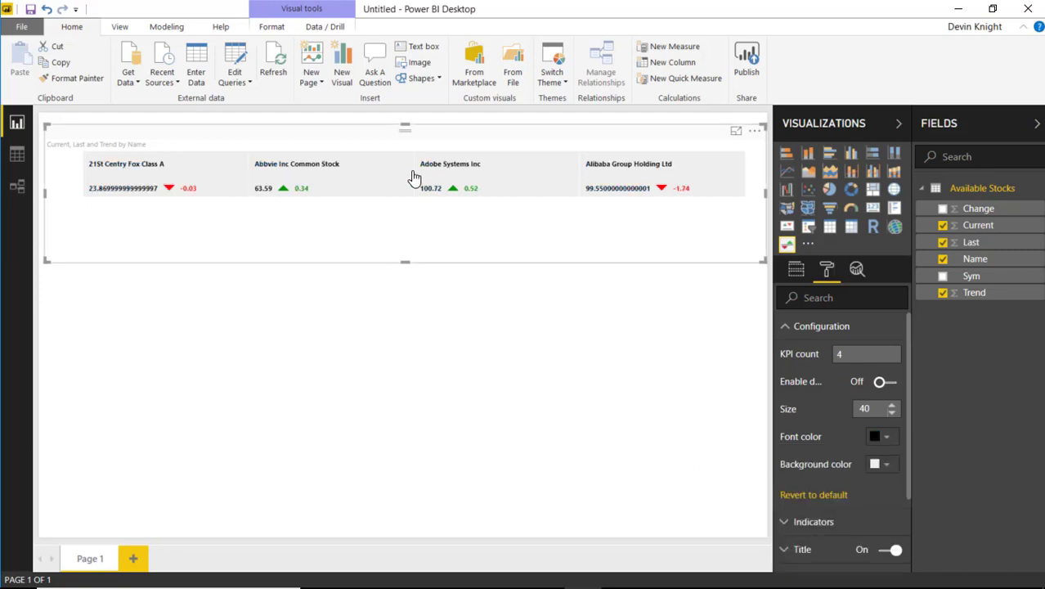
{"action": "left_click", "coordinate": [884, 464]}
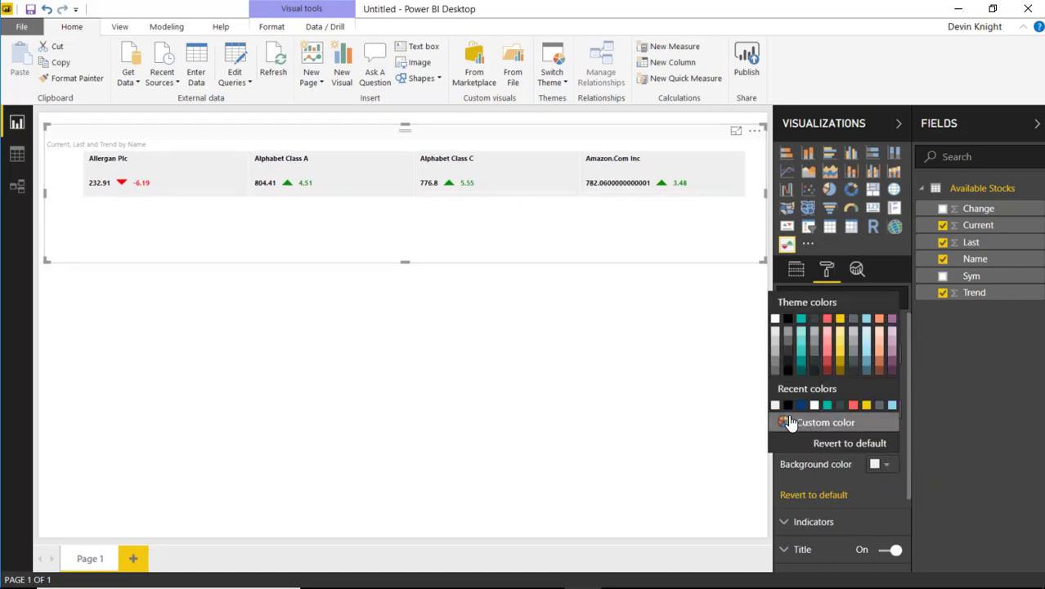
{"action": "left_click", "coordinate": [774, 321]}
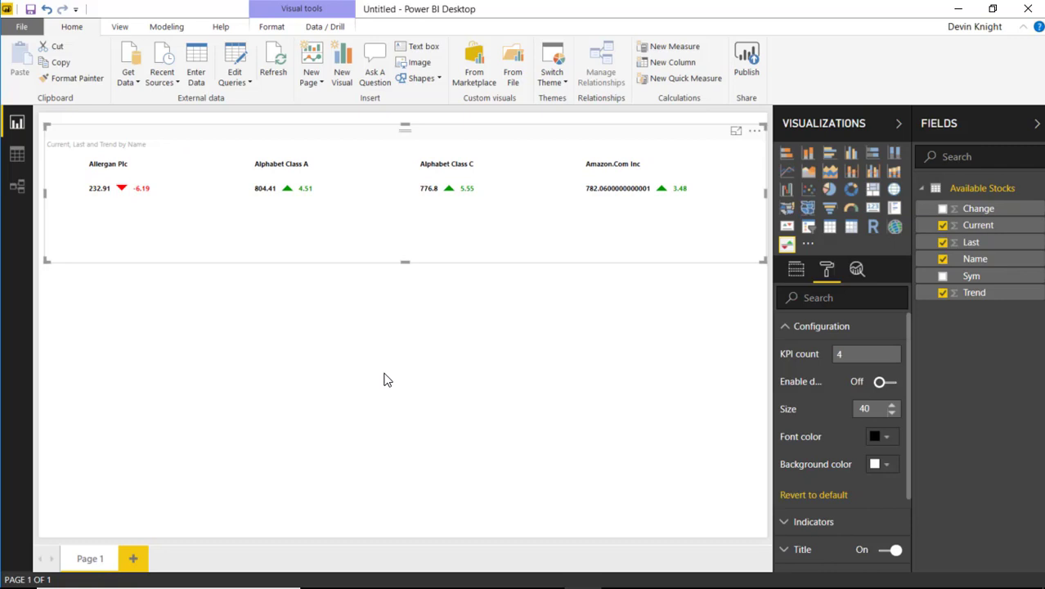
{"action": "left_click", "coordinate": [883, 463]}
{"action": "left_click", "coordinate": [829, 444]}
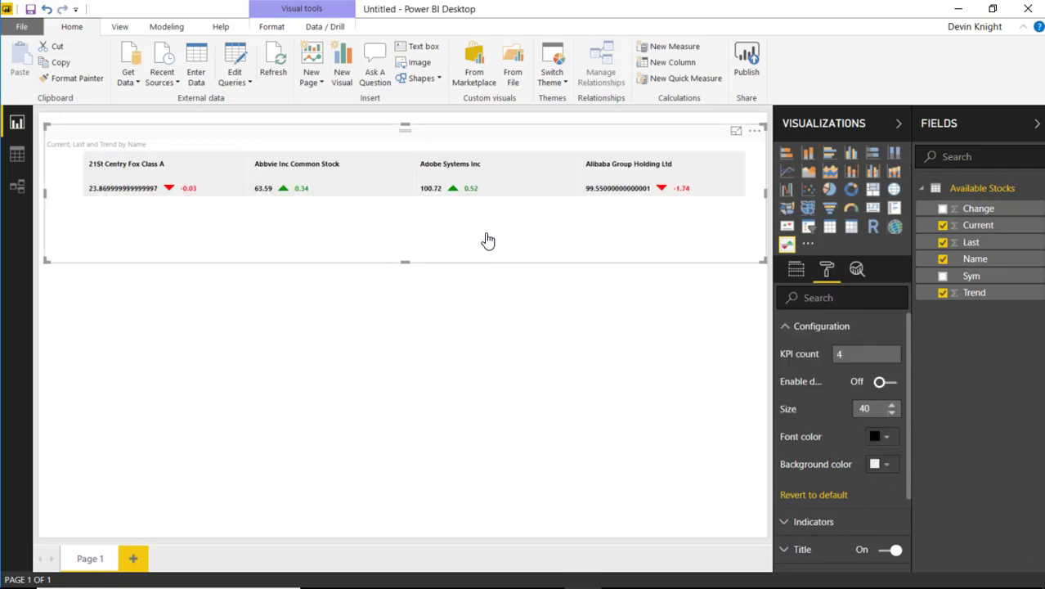
{"action": "left_click", "coordinate": [786, 327]}
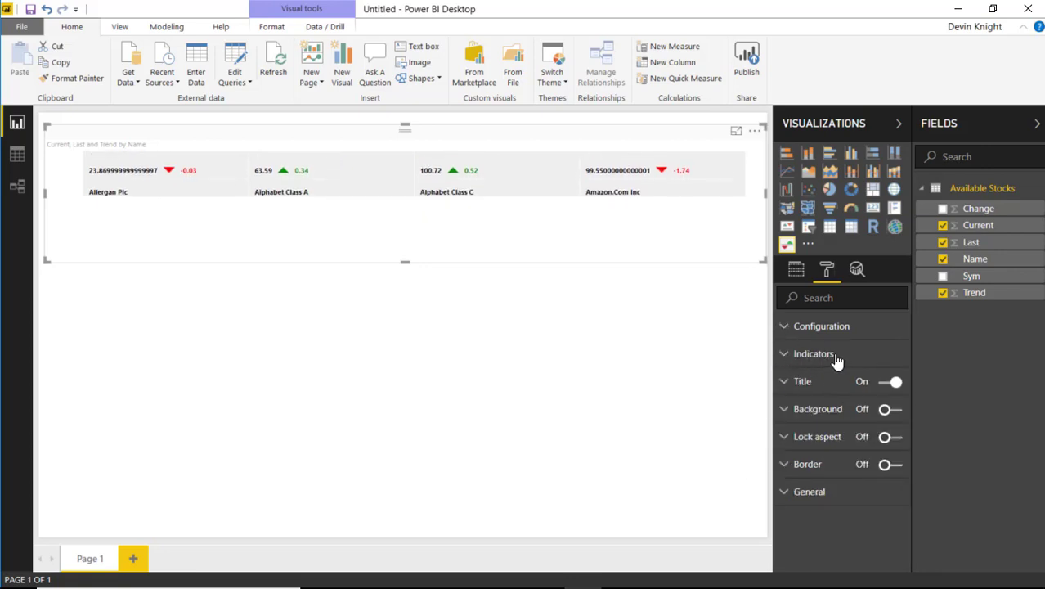
{"action": "left_click", "coordinate": [787, 354]}
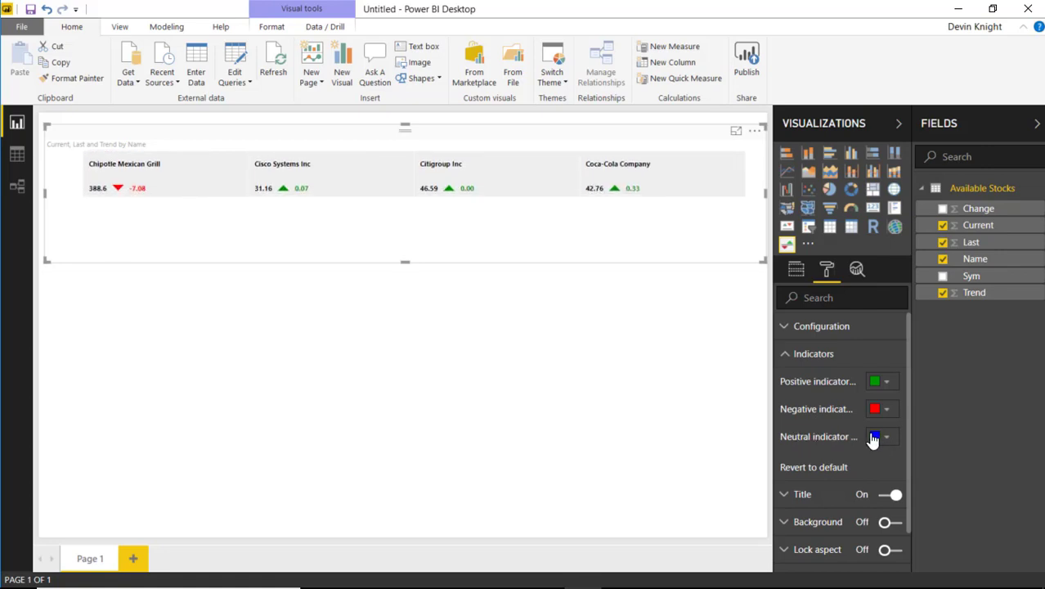
{"action": "left_click", "coordinate": [882, 389]}
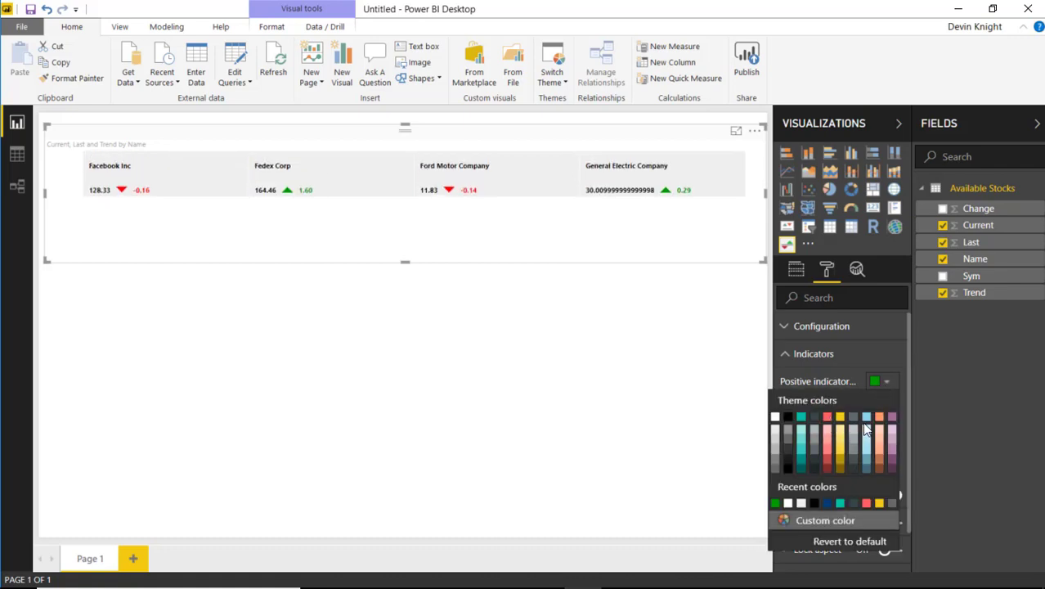
{"action": "left_click", "coordinate": [866, 418]}
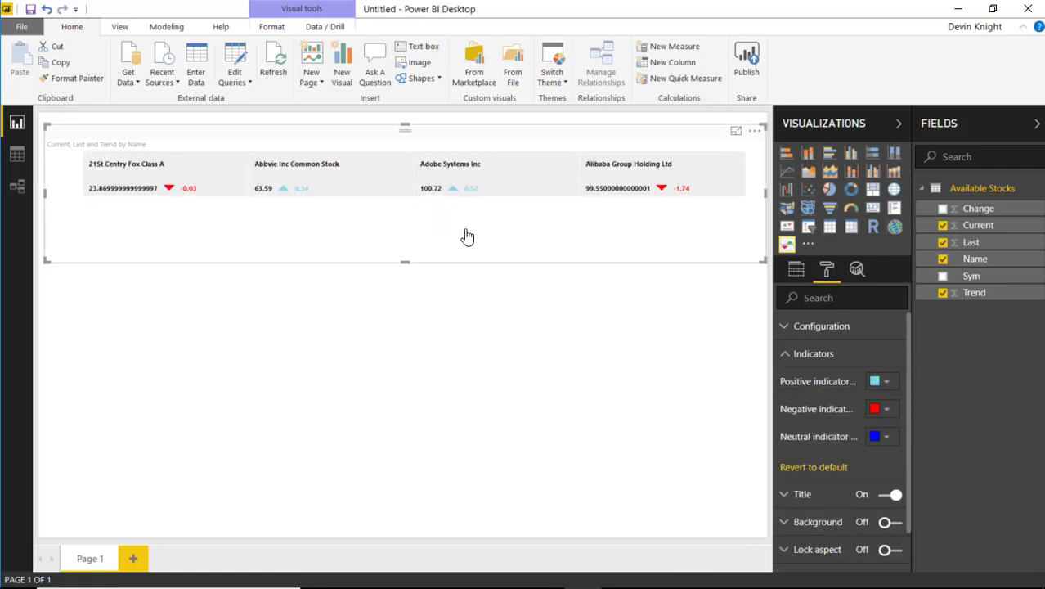
{"action": "left_click", "coordinate": [881, 384]}
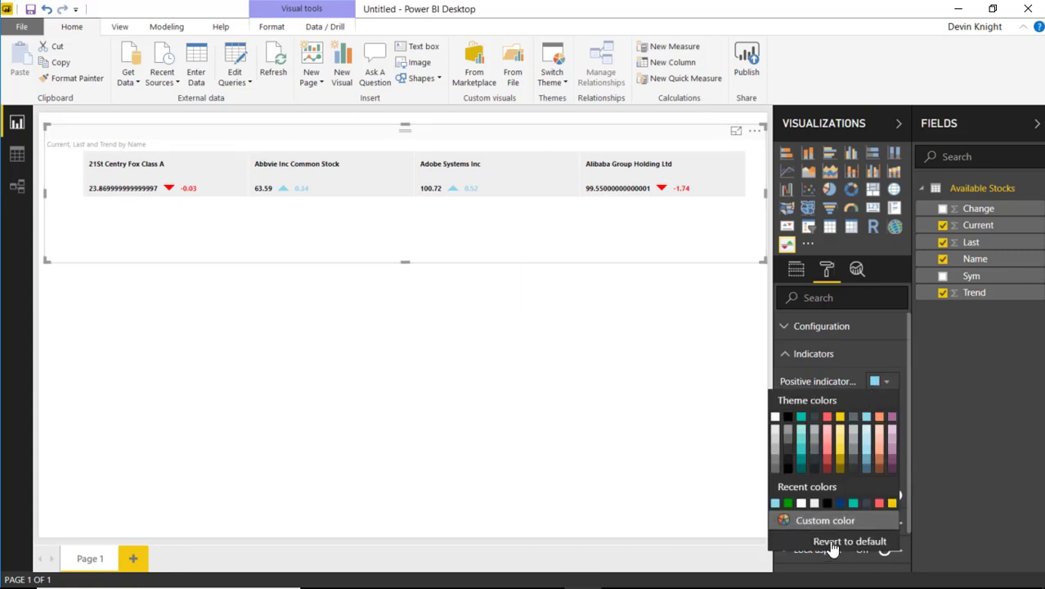
{"action": "left_click", "coordinate": [787, 501]}
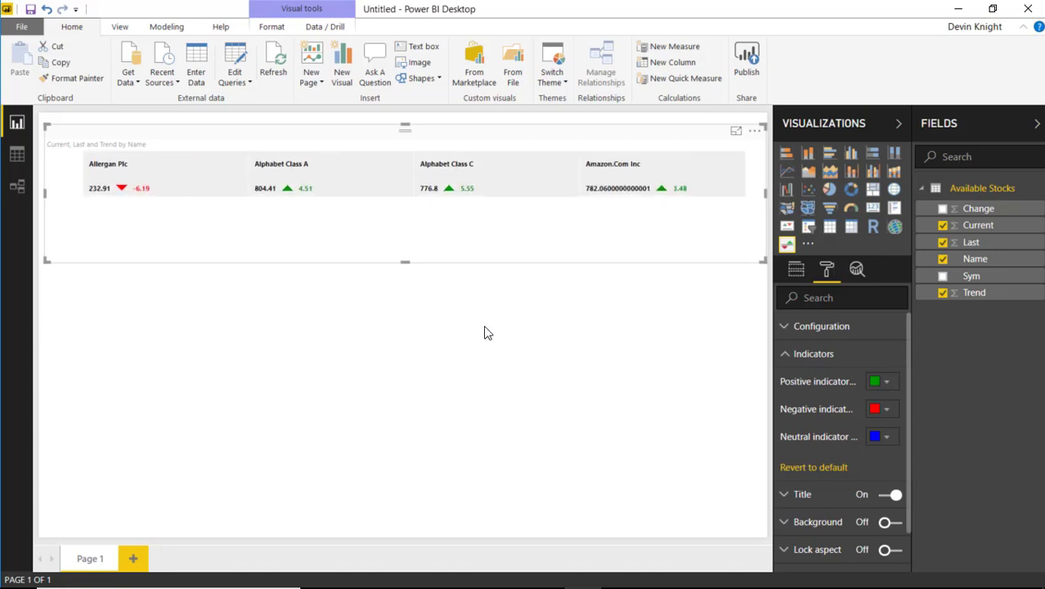
{"action": "left_click", "coordinate": [789, 355]}
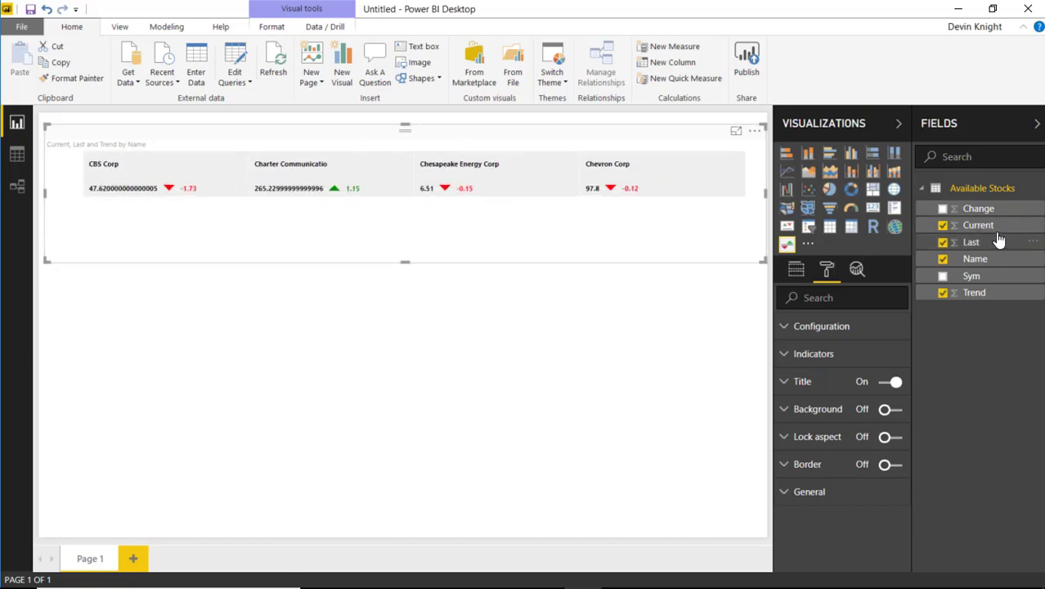
Give the Current field the Decimal number format in Modeling, then deselect the ticker.
{"action": "left_click", "coordinate": [796, 268]}
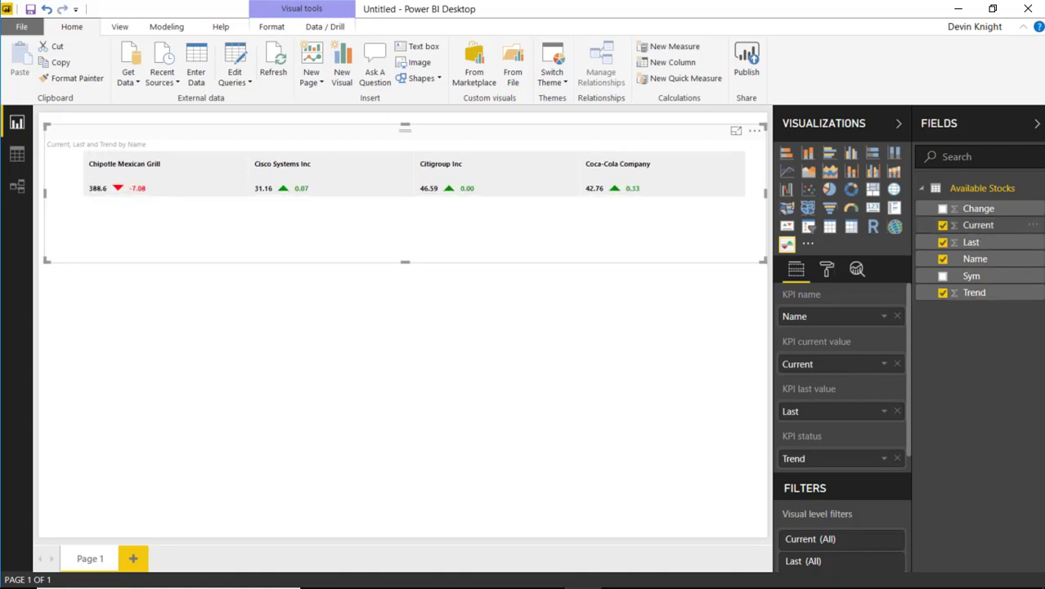
{"action": "left_click", "coordinate": [986, 229]}
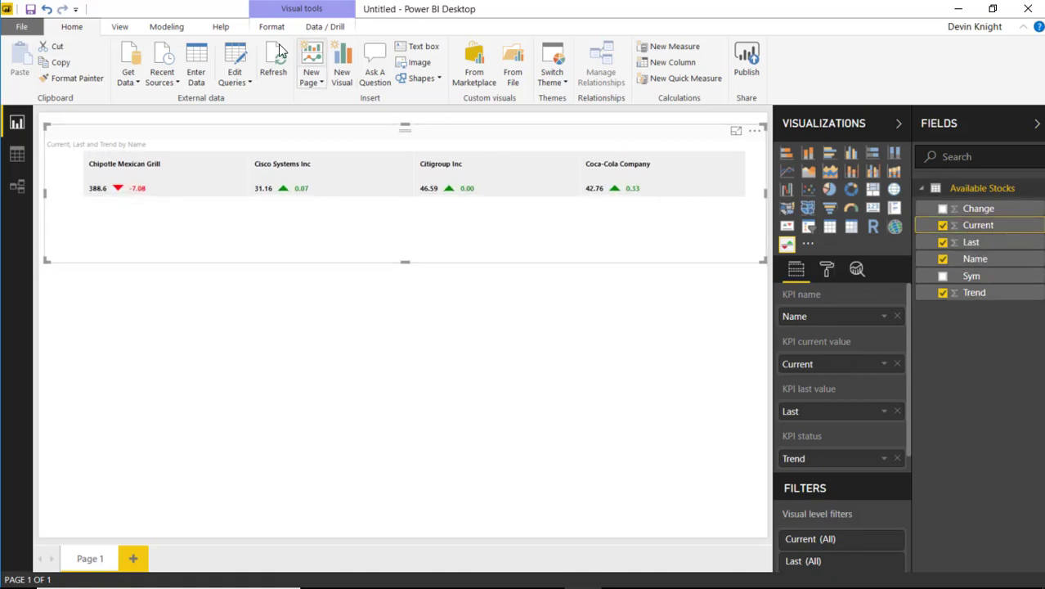
{"action": "left_click", "coordinate": [162, 27]}
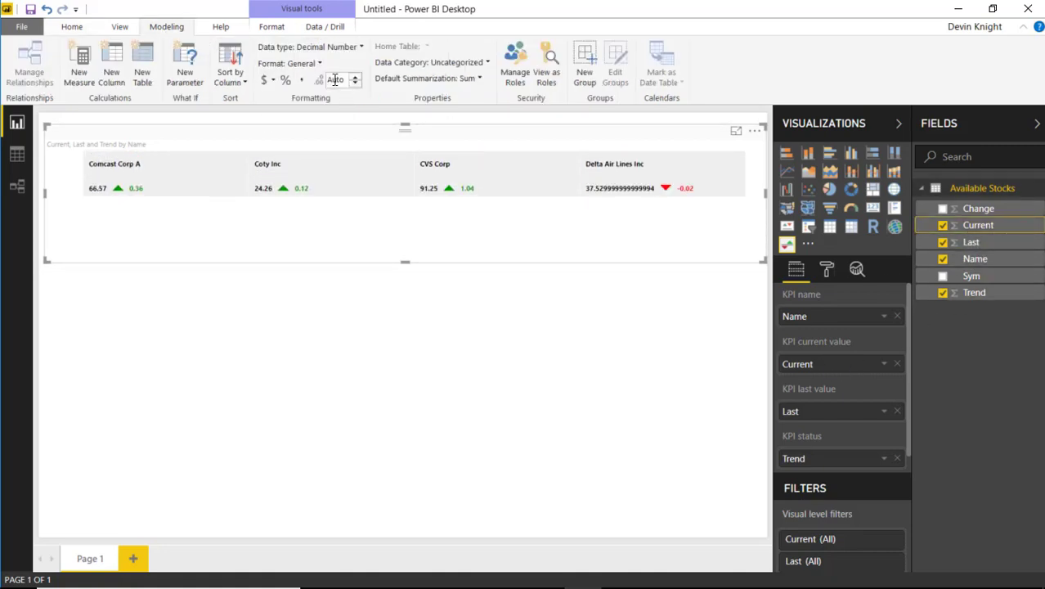
{"action": "left_click", "coordinate": [303, 63]}
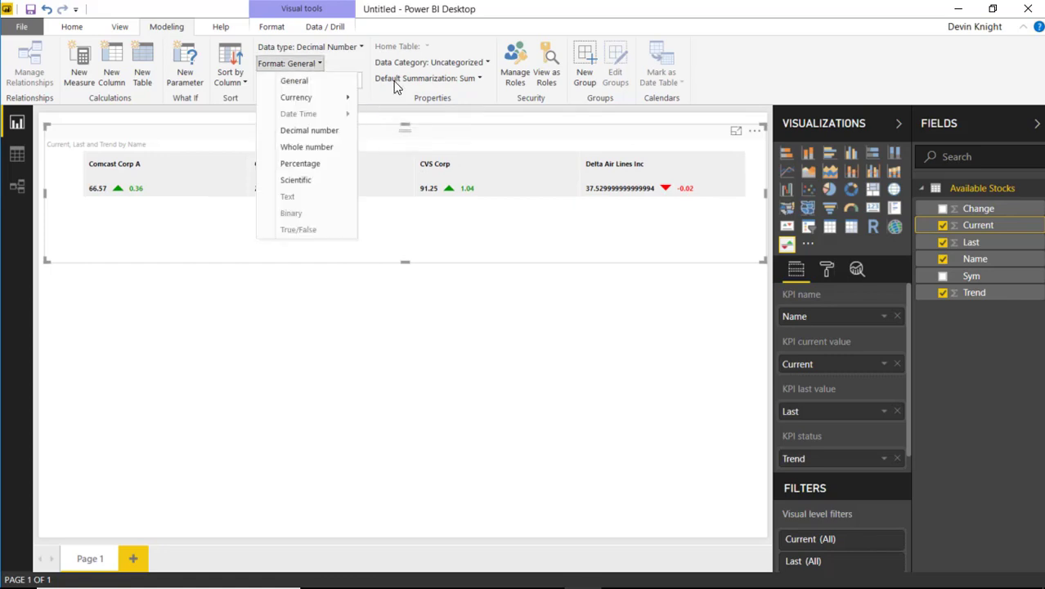
{"action": "left_click", "coordinate": [334, 129]}
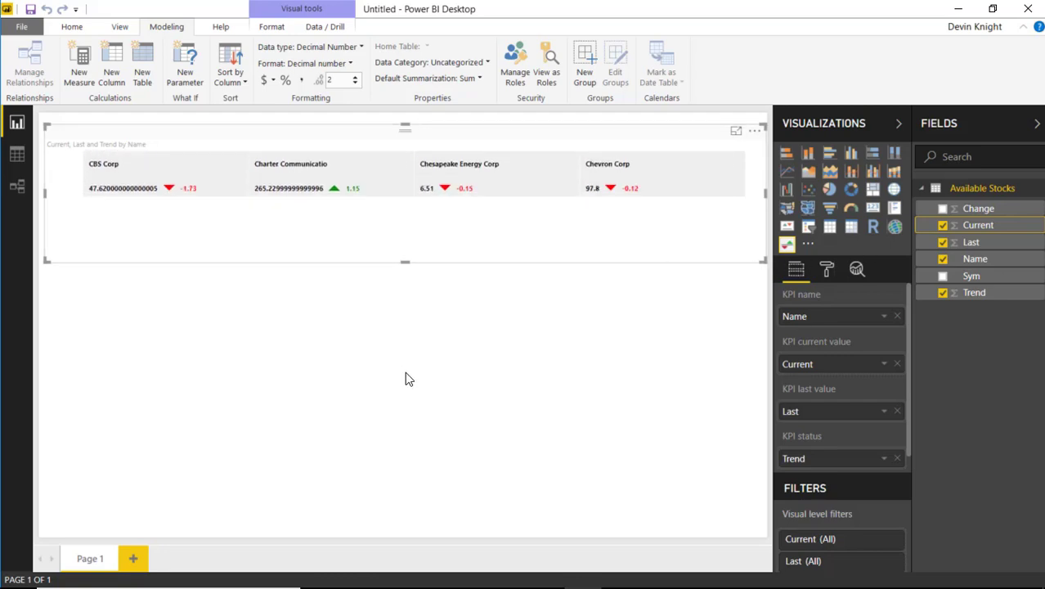
{"action": "left_click", "coordinate": [531, 339]}
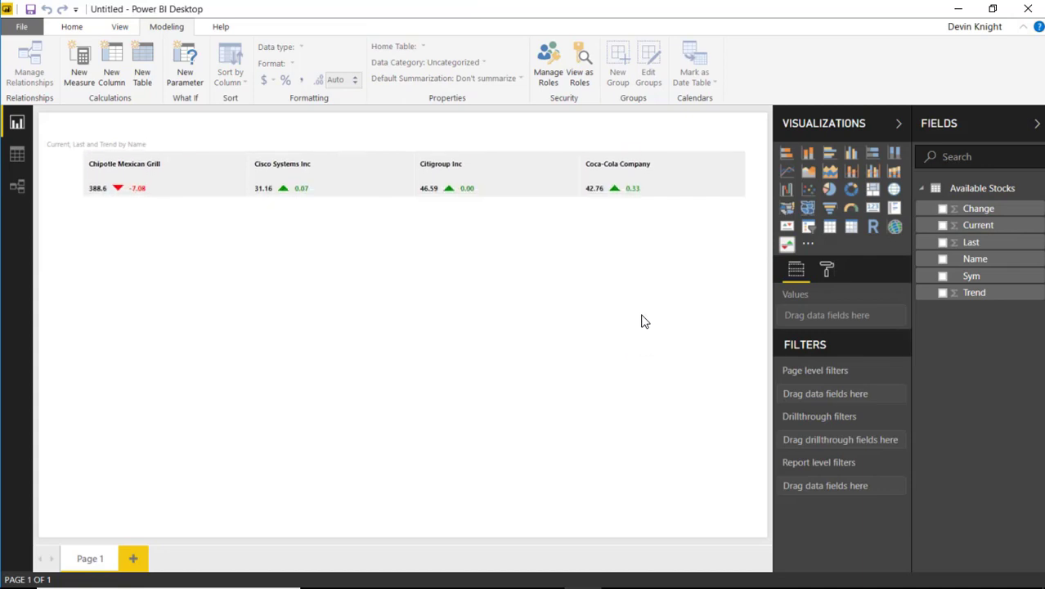